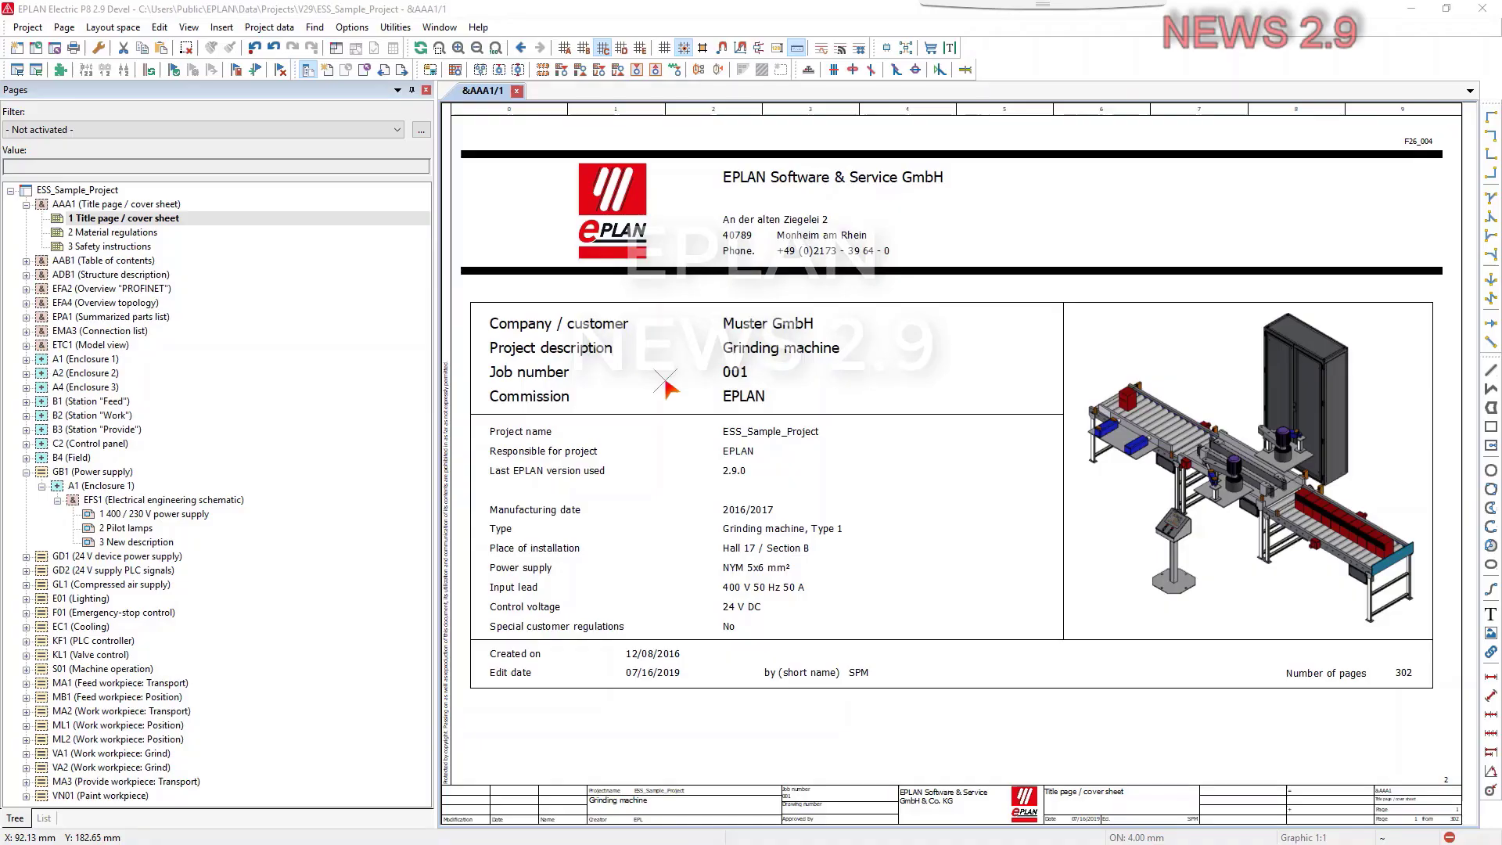
Step: Open the Insert menu's graphic options on the ESS sample project's title page
click(222, 26)
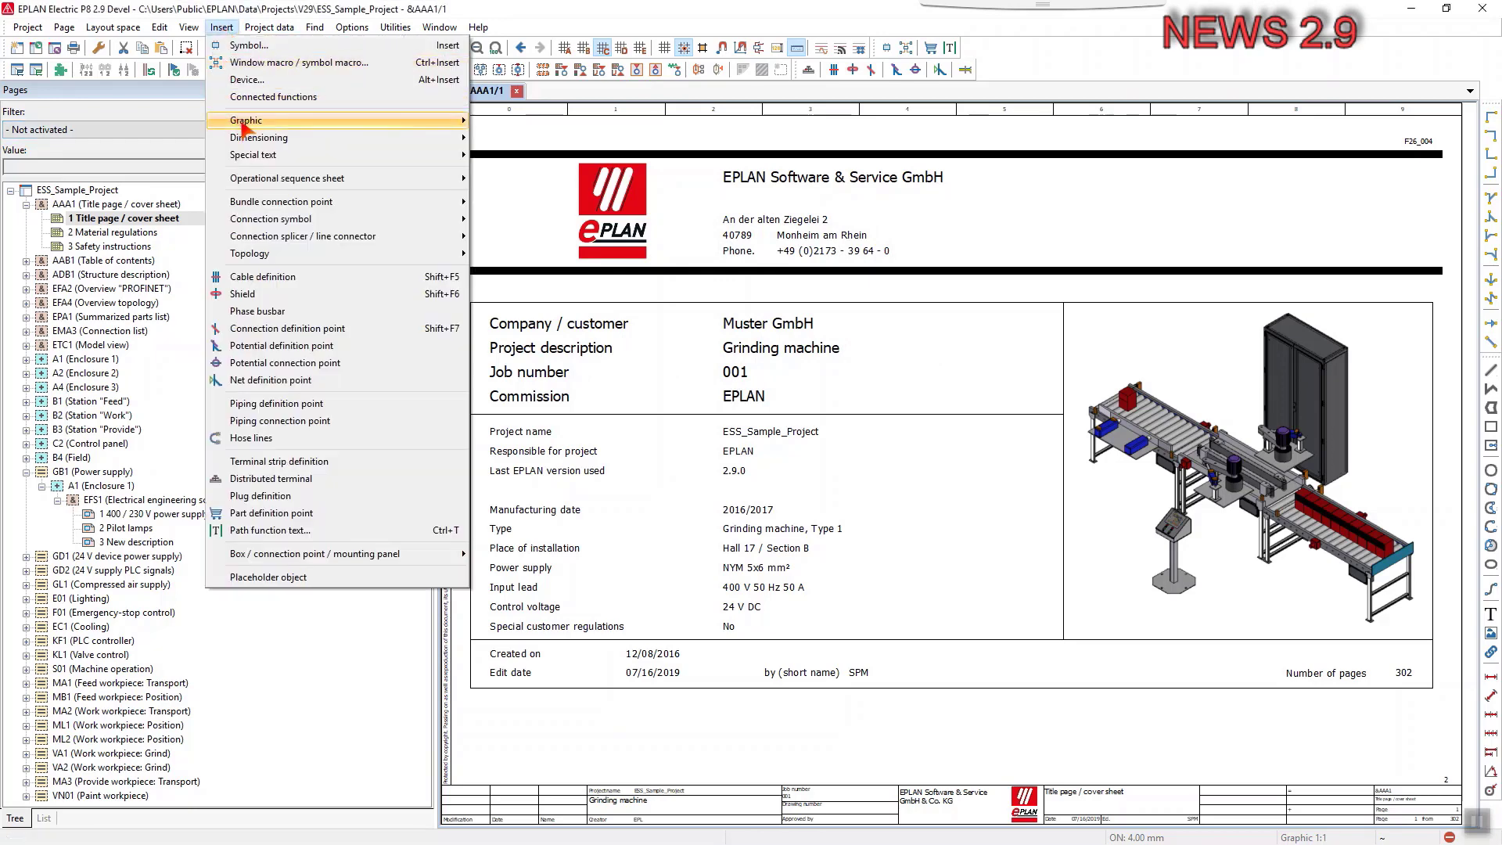
mouse_move(245, 120)
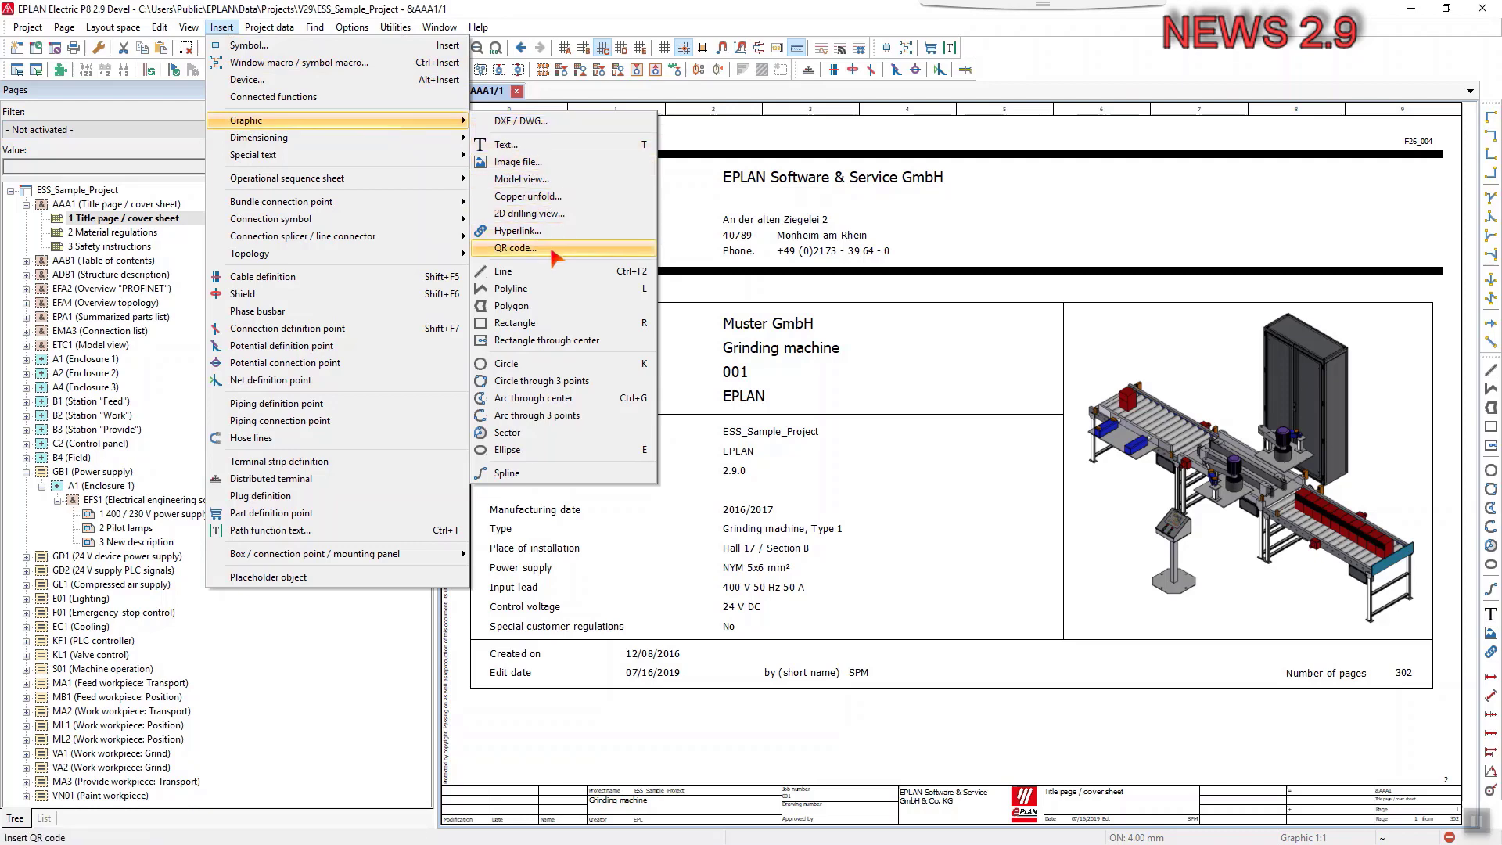
click(516, 248)
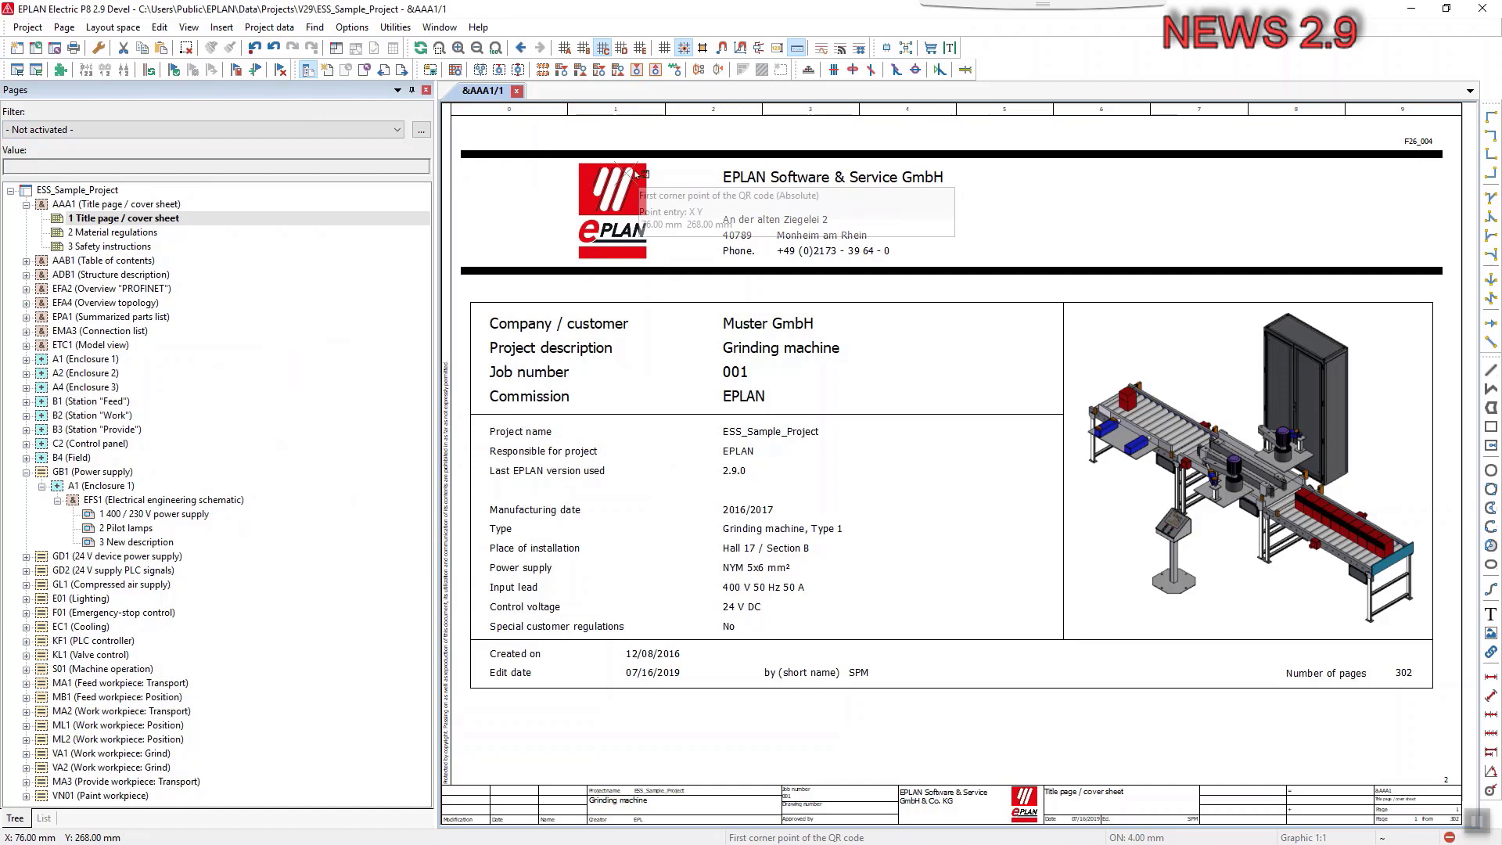
click(1006, 166)
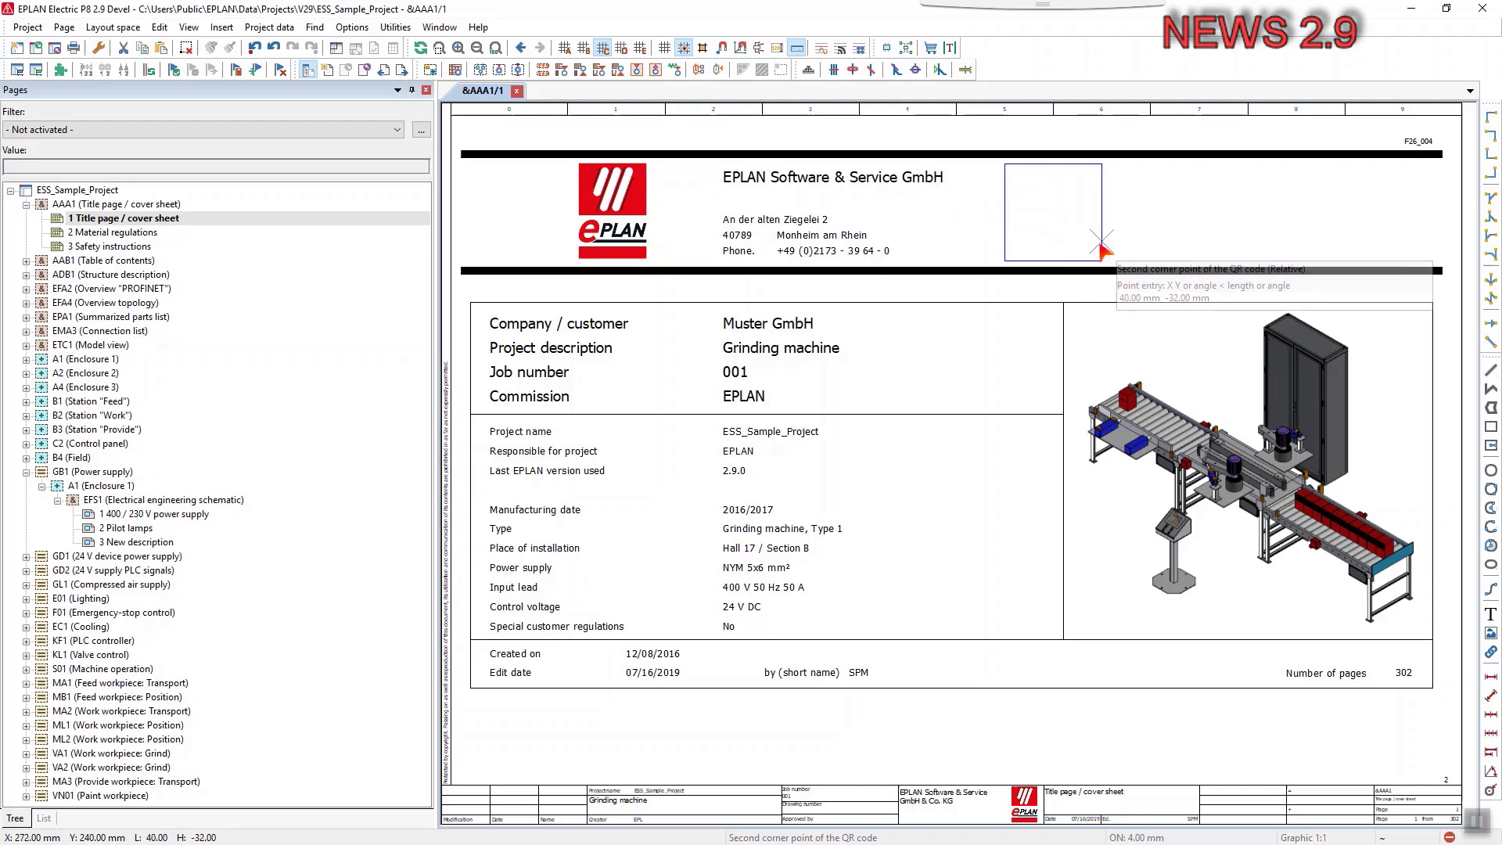
click(1102, 249)
text(www.eplan.de)
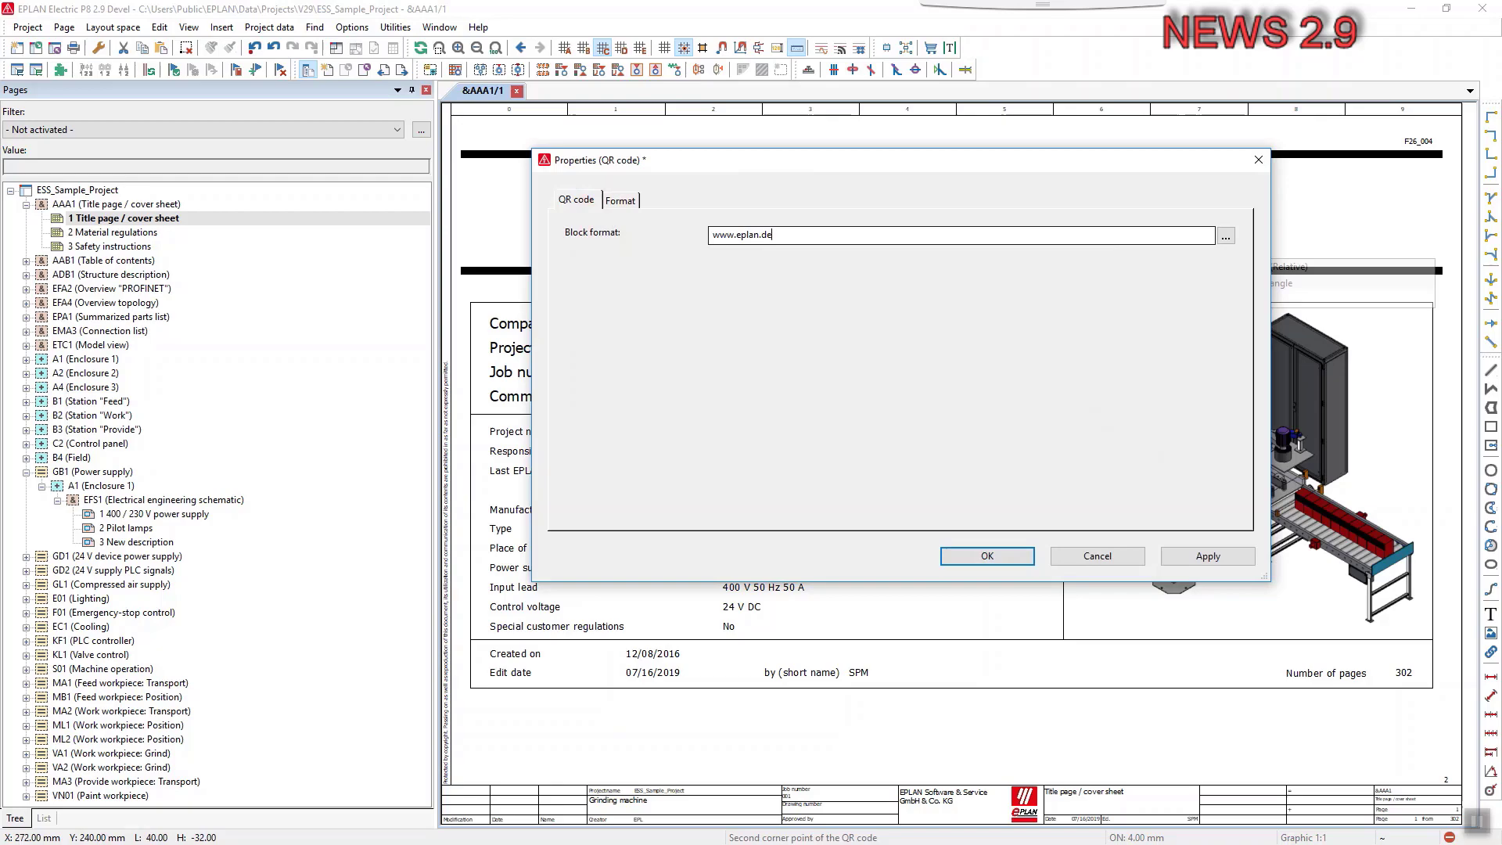
key(Return)
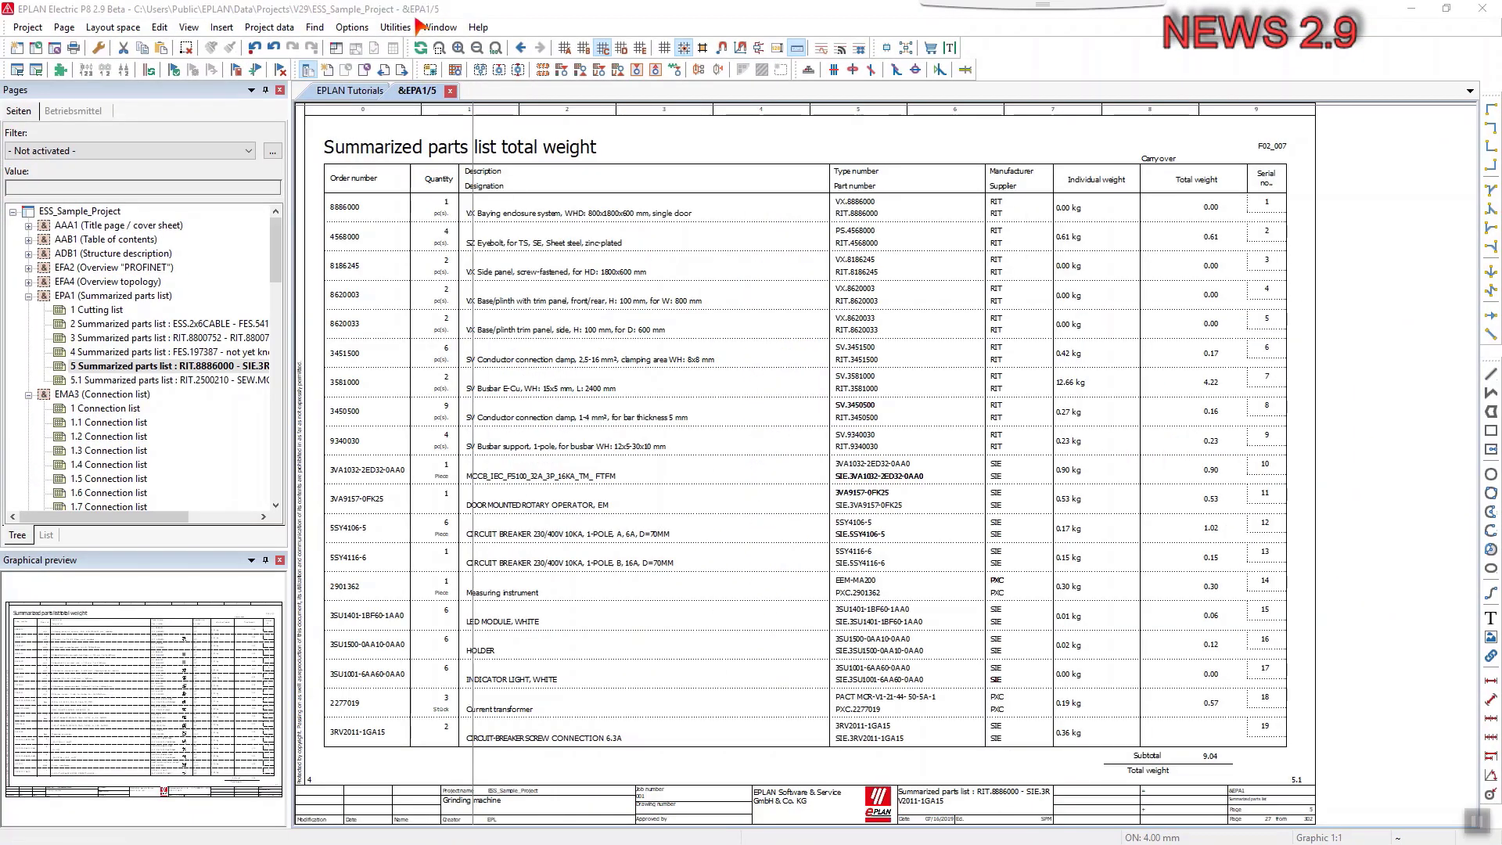
click(396, 26)
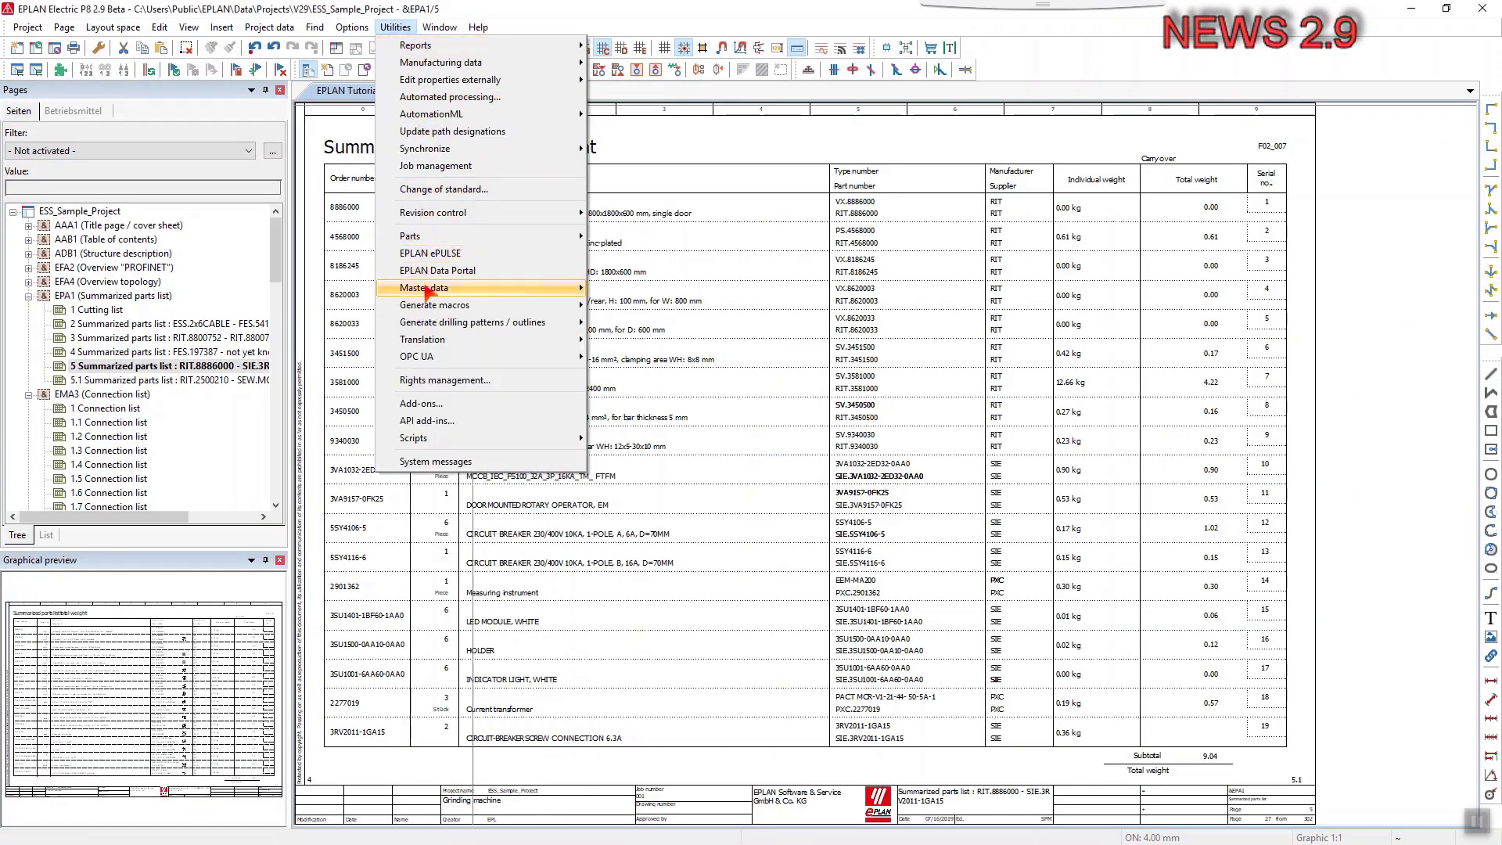
mouse_move(624, 391)
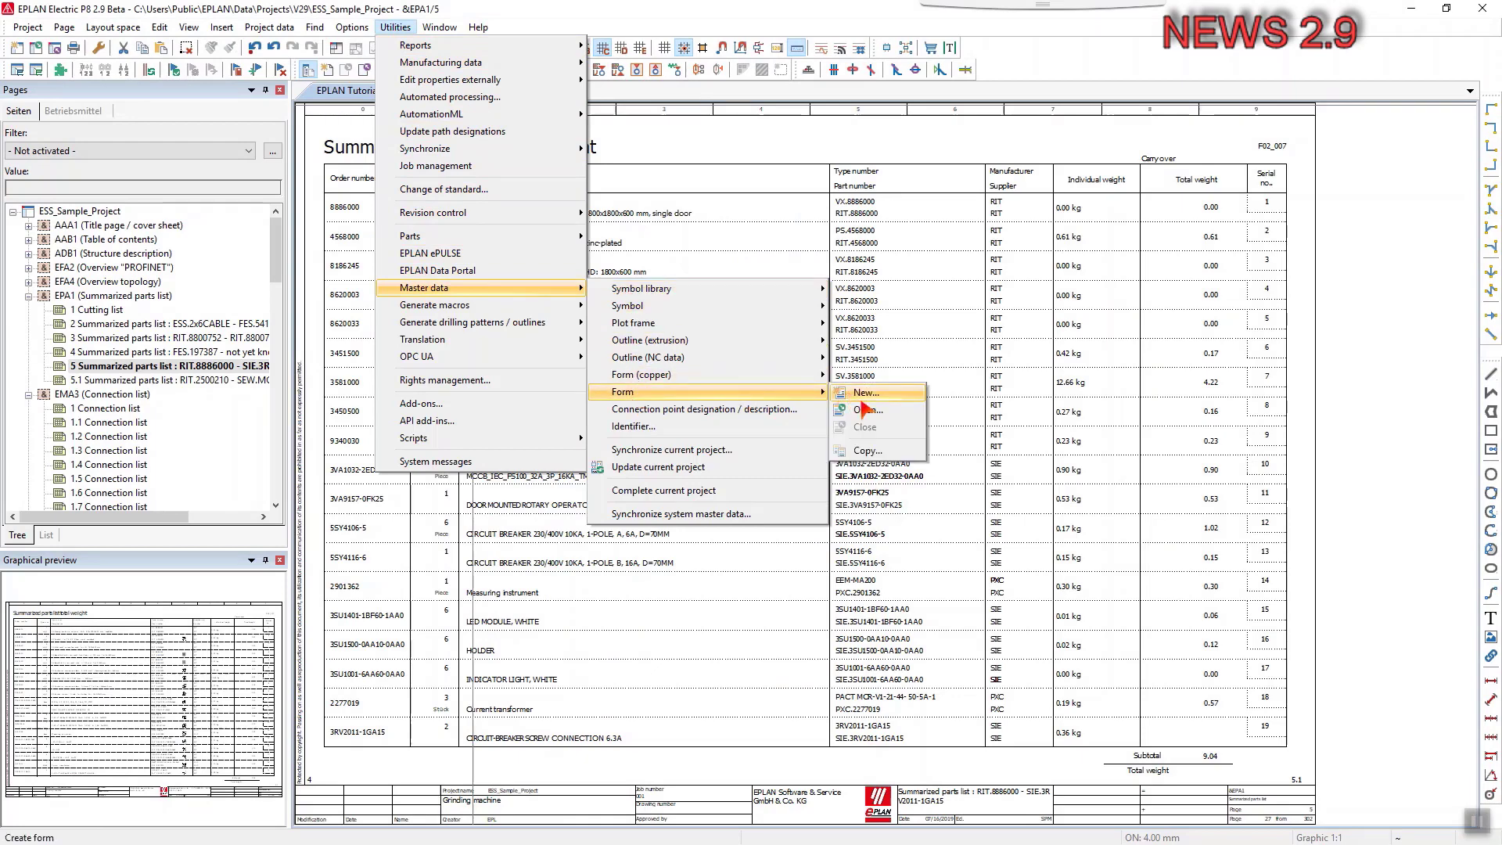
Step: Open form F02_007.f02 and zoom into its Type number and Manufacturer area
click(865, 408)
click(1166, 629)
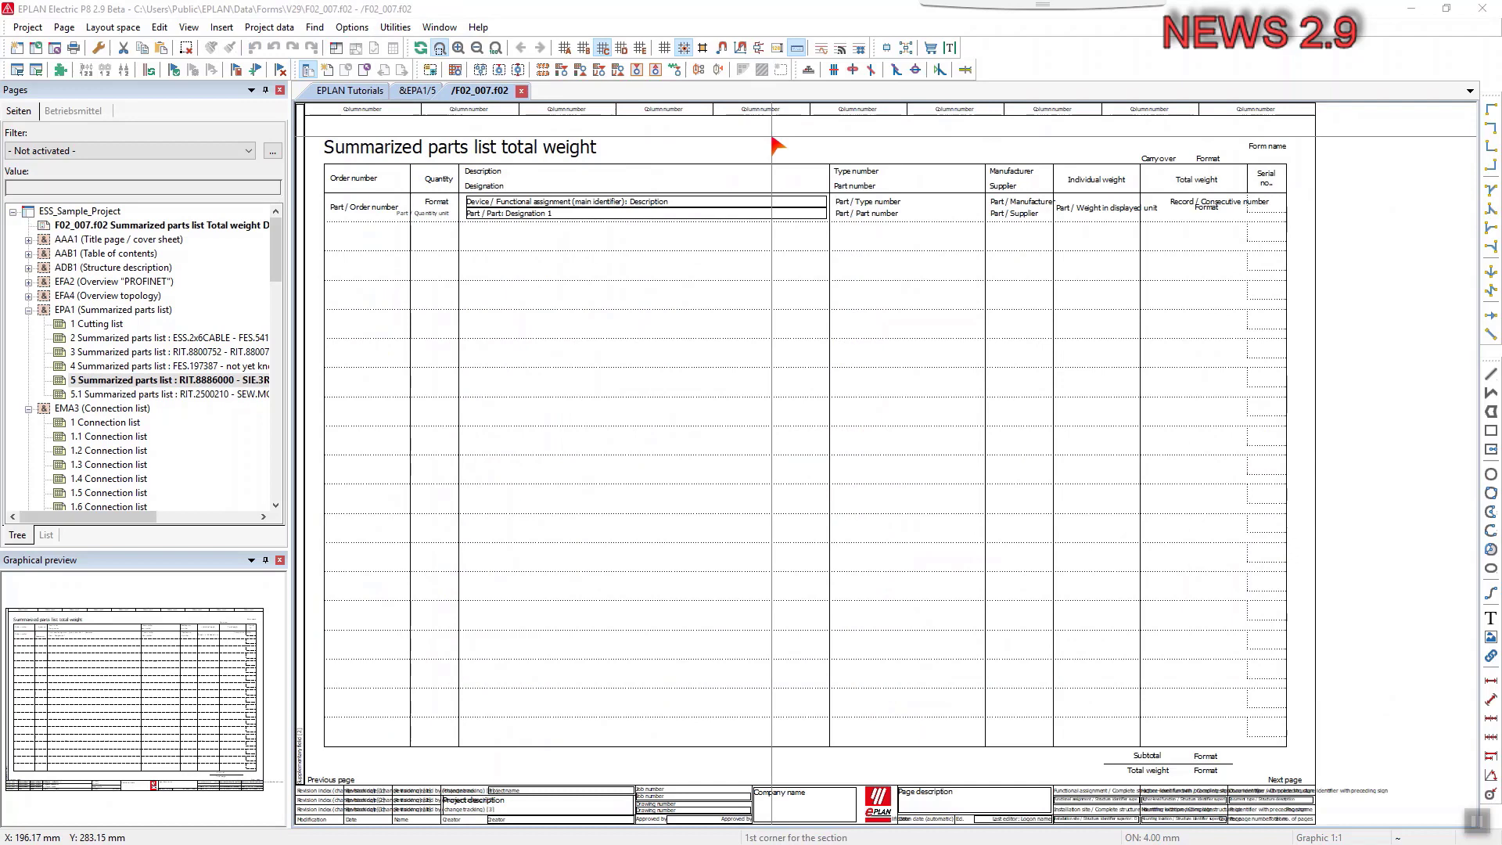
click(771, 148)
click(1013, 248)
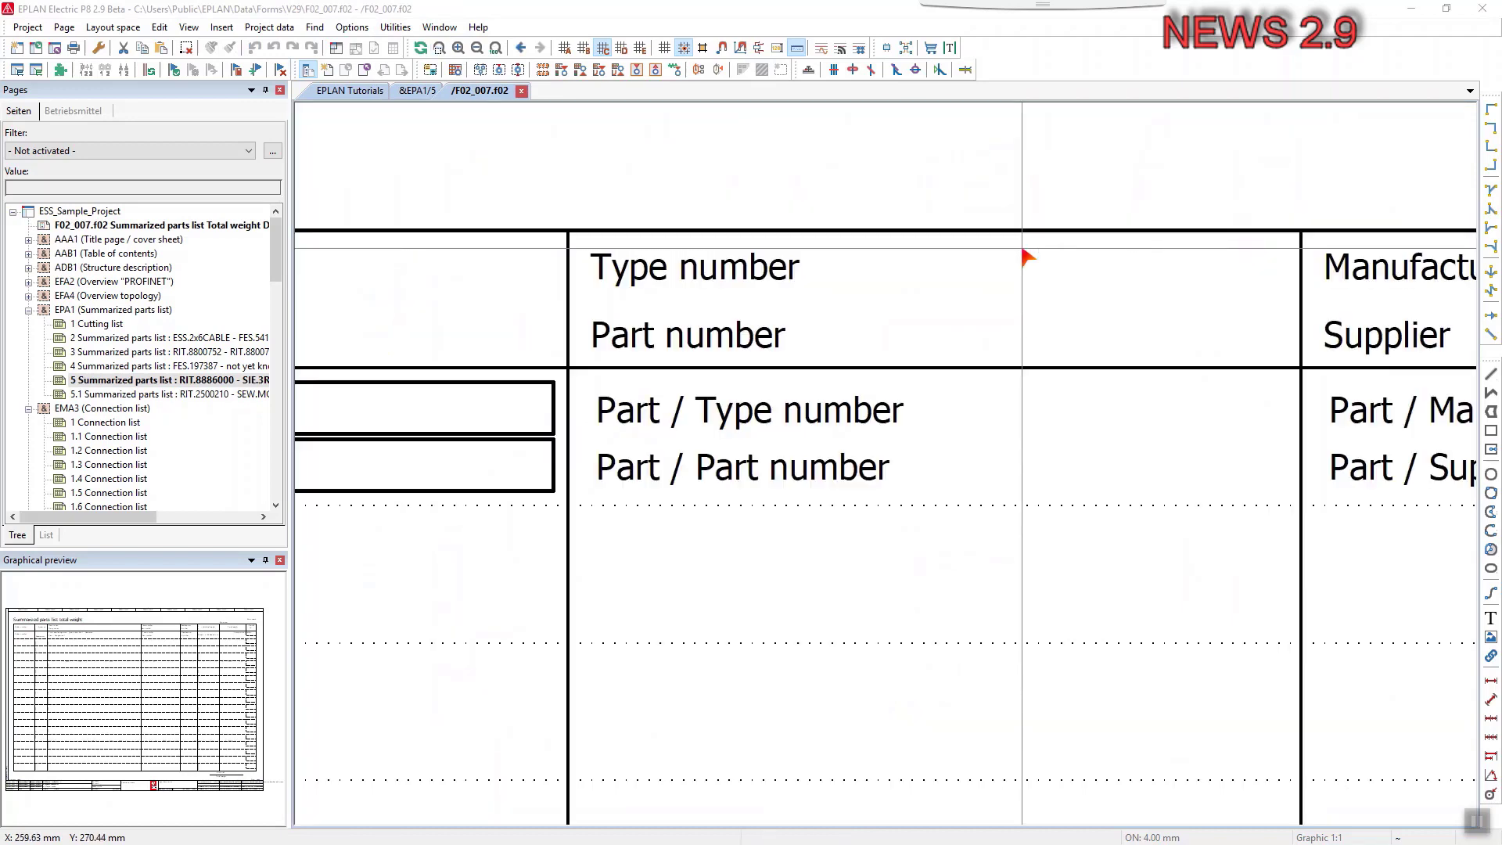
Step: Place a QR-code Part / External document [1] placeholder between Type number and Manufacturer, then close the form
click(222, 27)
click(270, 144)
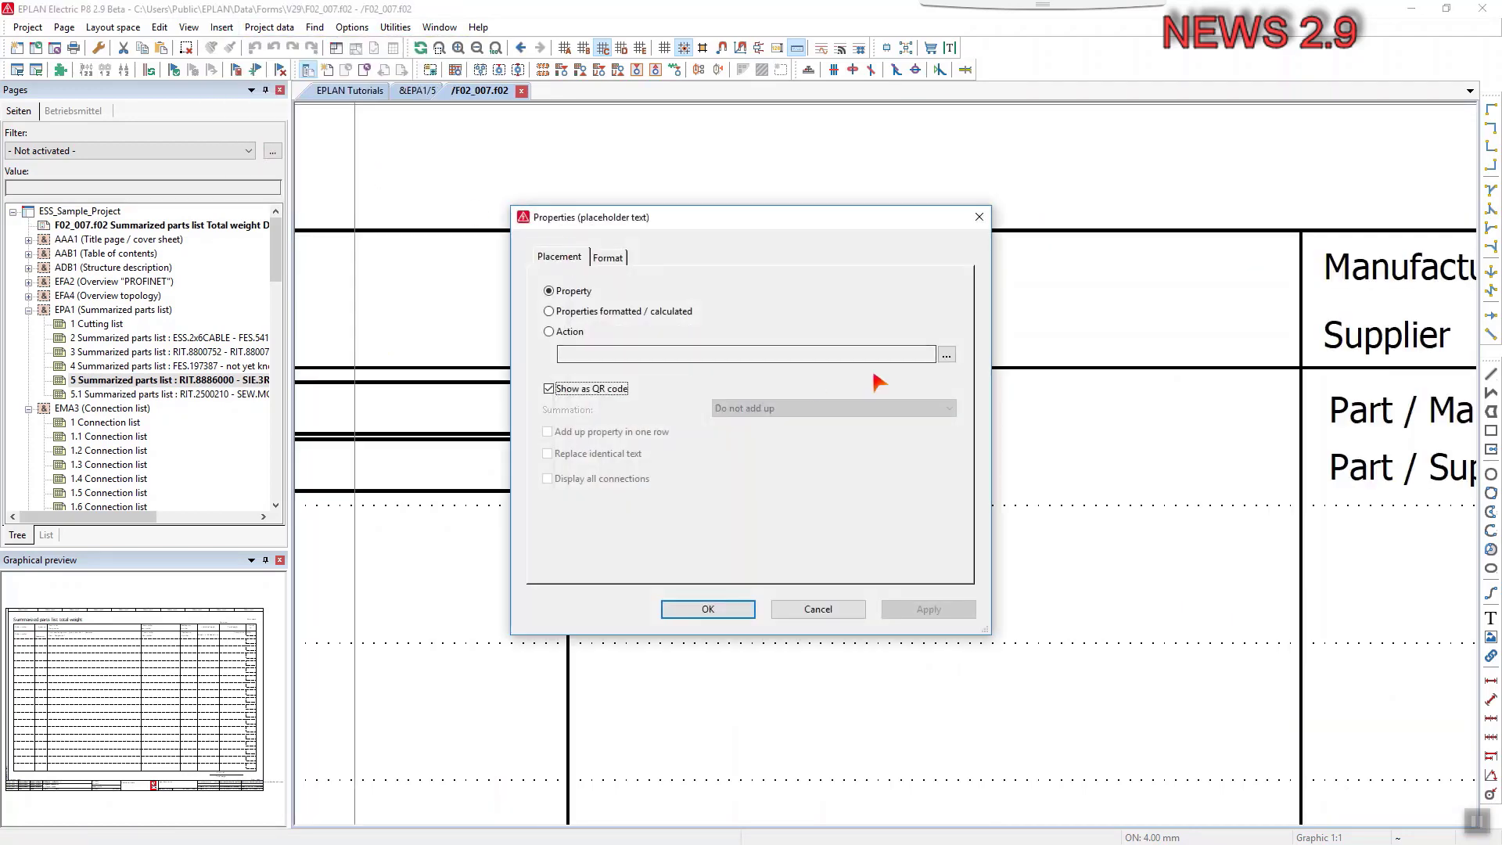
click(945, 354)
click(601, 341)
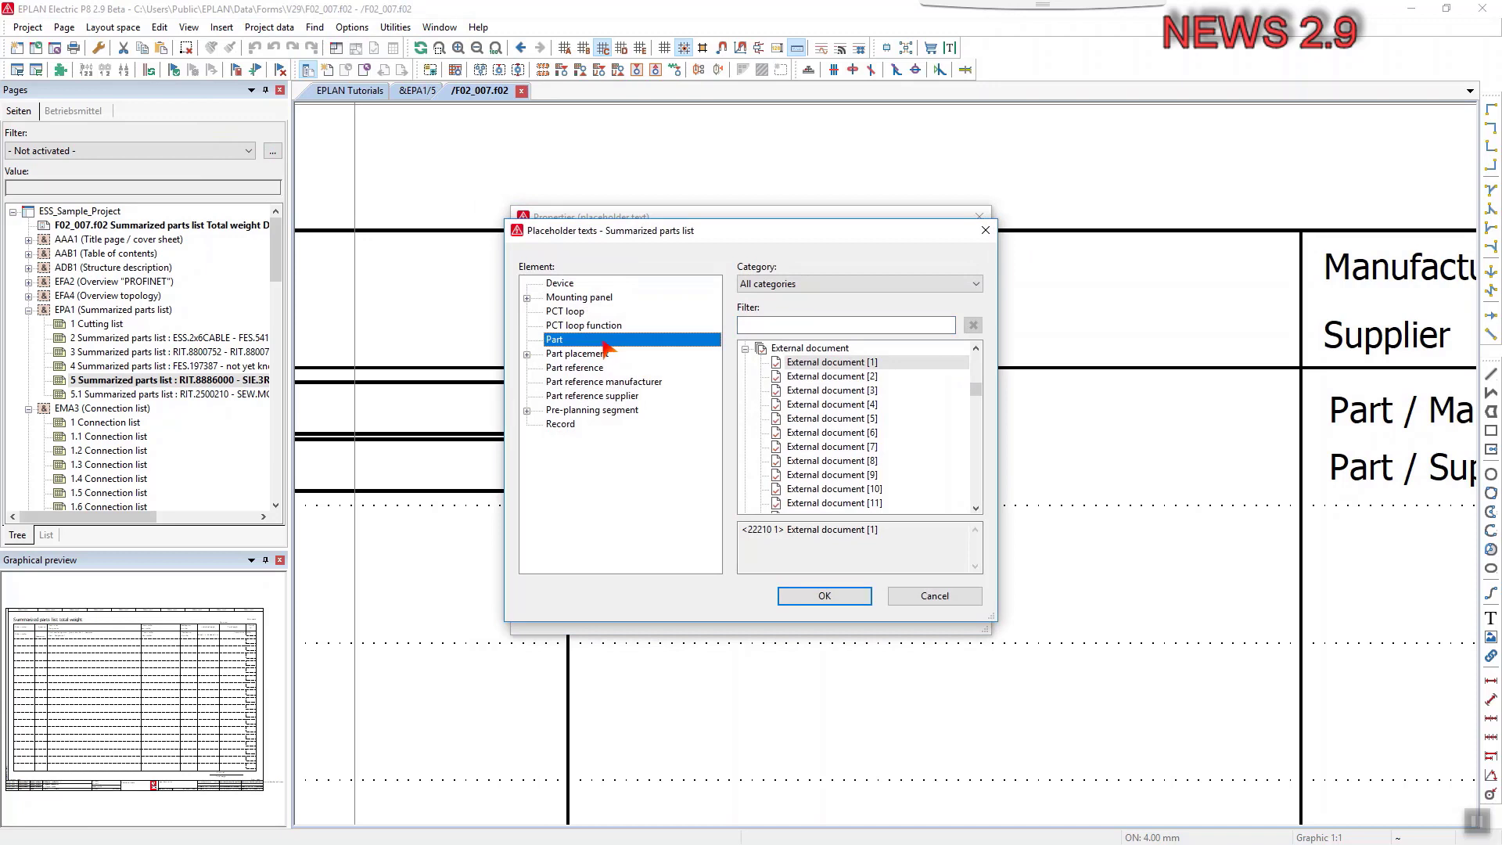
click(808, 368)
click(845, 596)
click(549, 390)
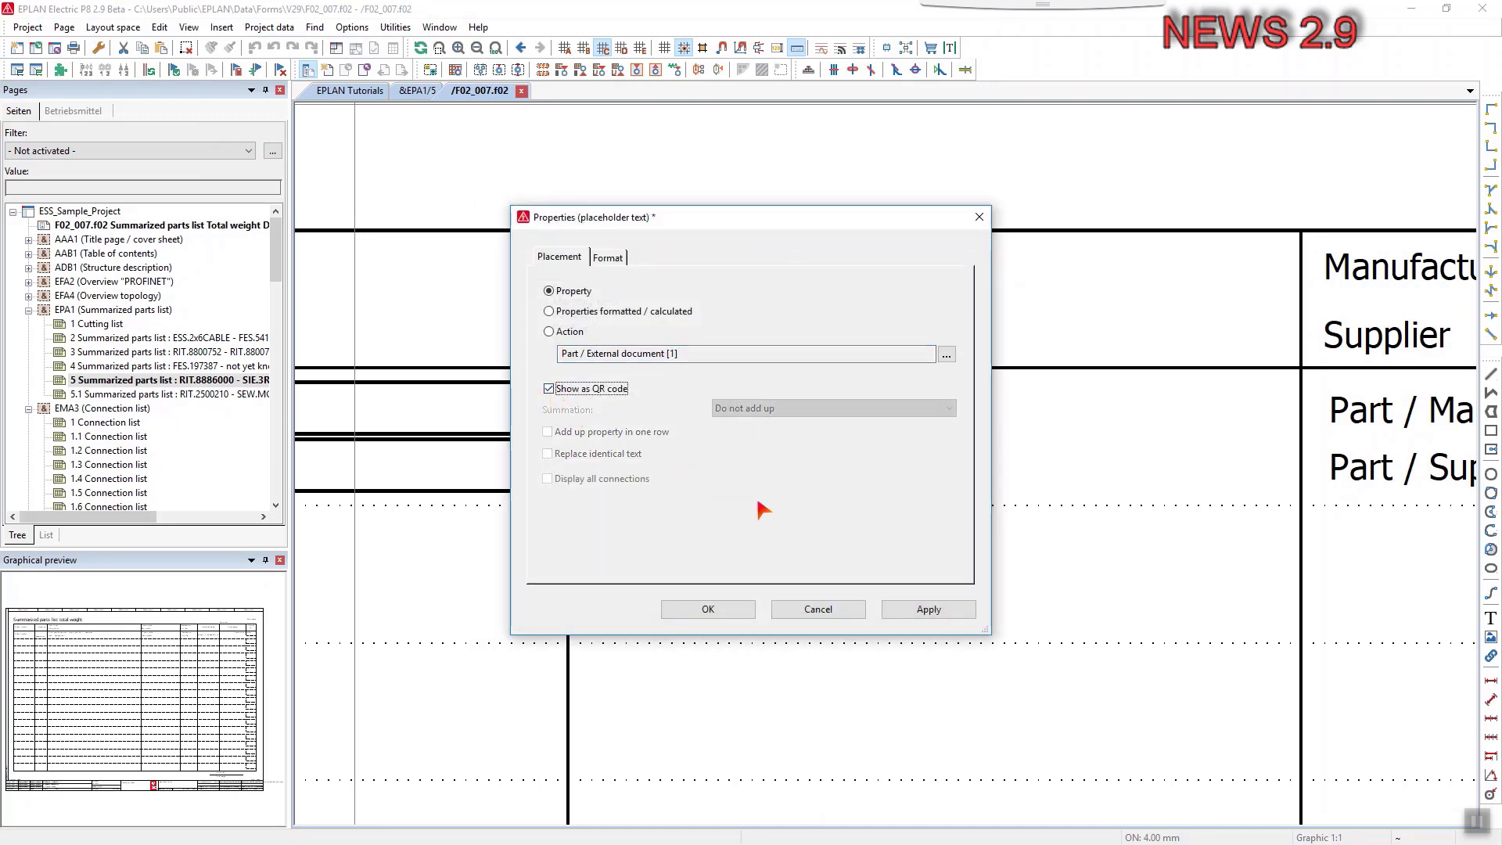
click(707, 610)
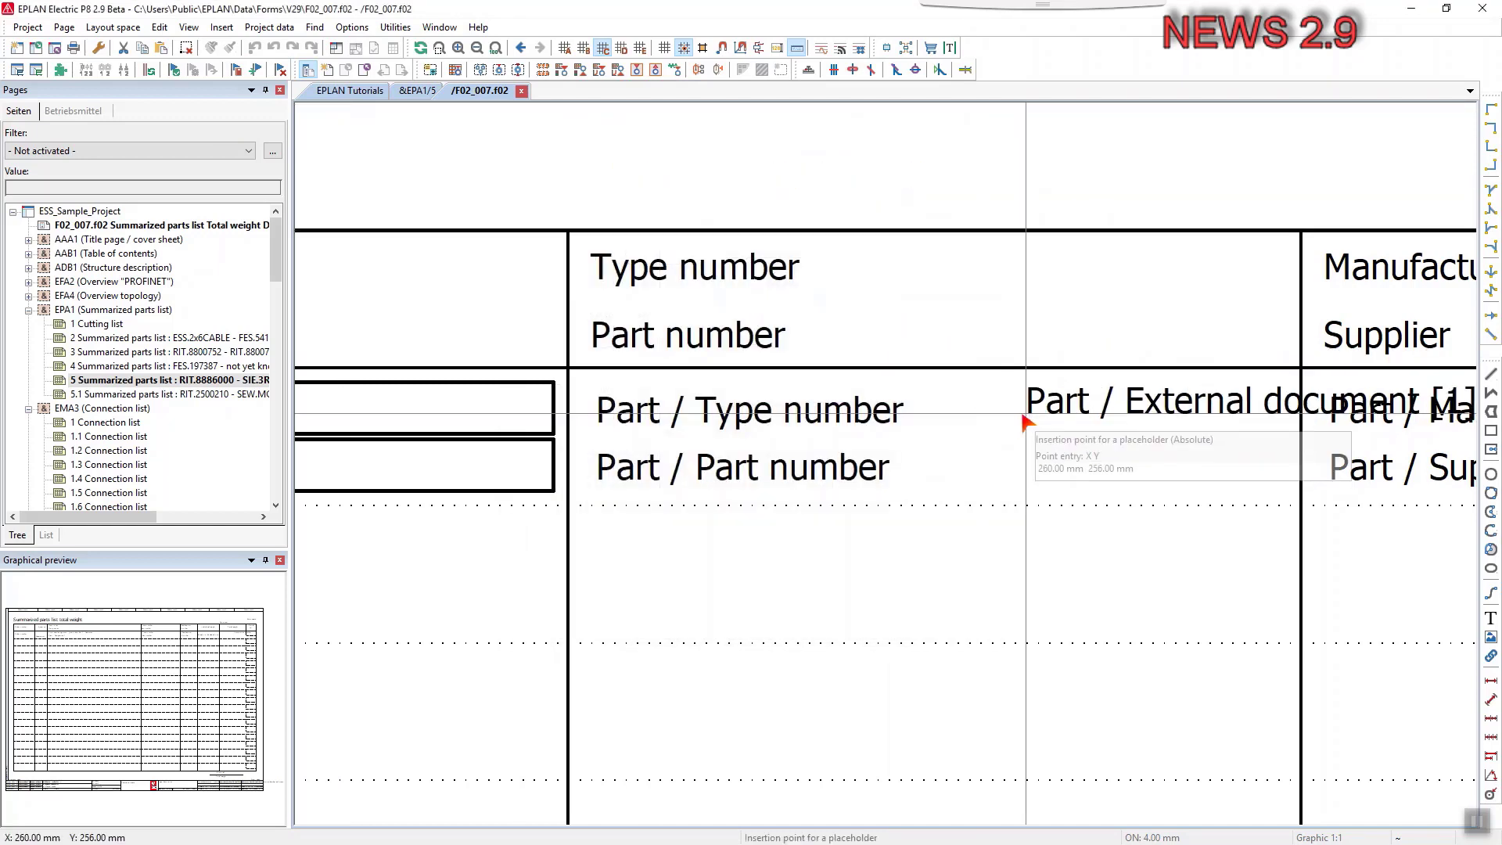
click(1071, 420)
click(521, 90)
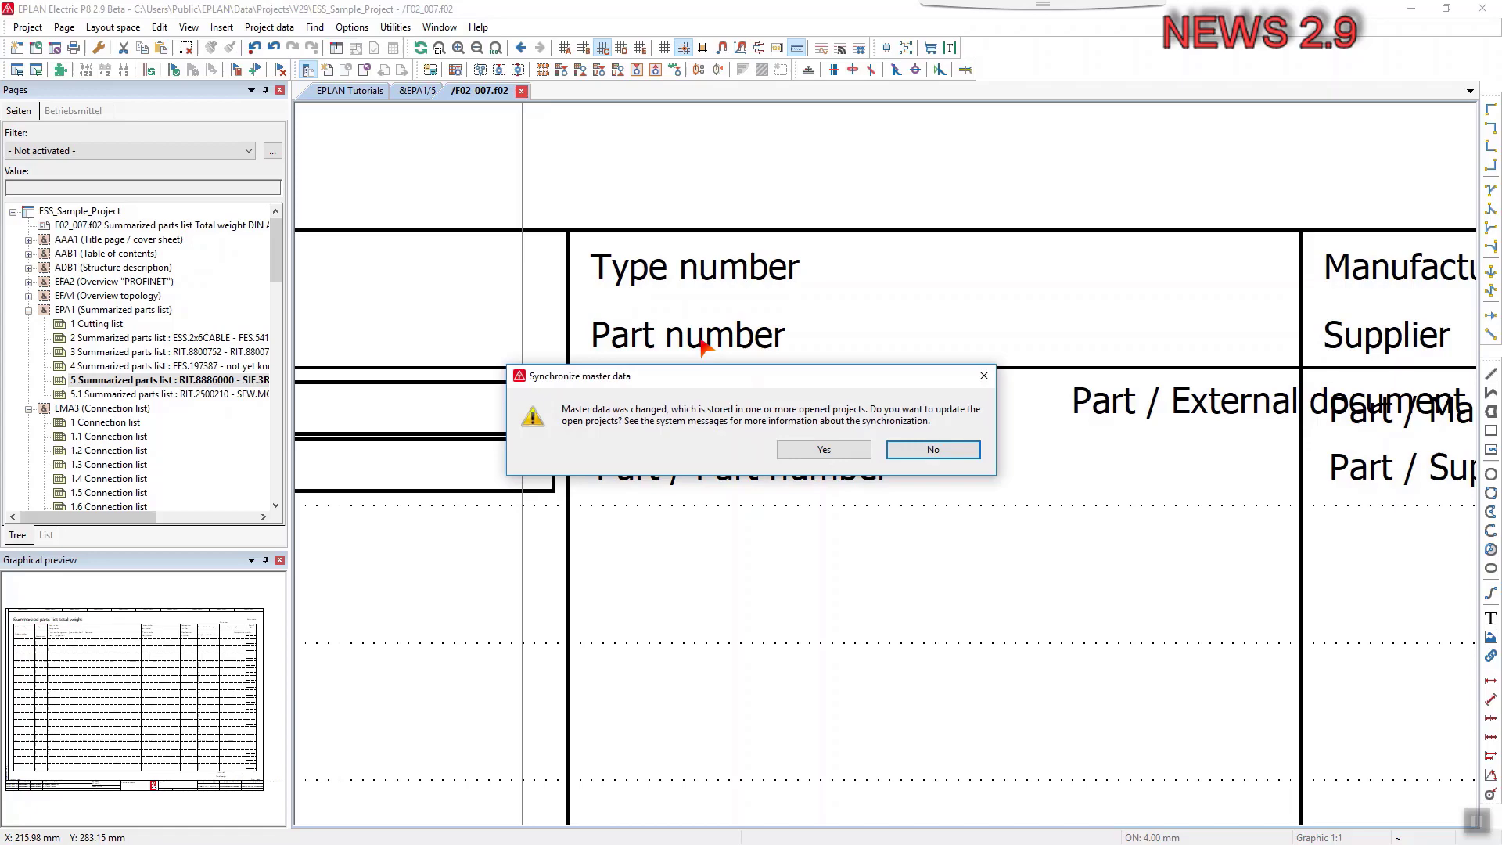
Step: Accept the master data synchronization and update the project reports
click(810, 452)
click(394, 26)
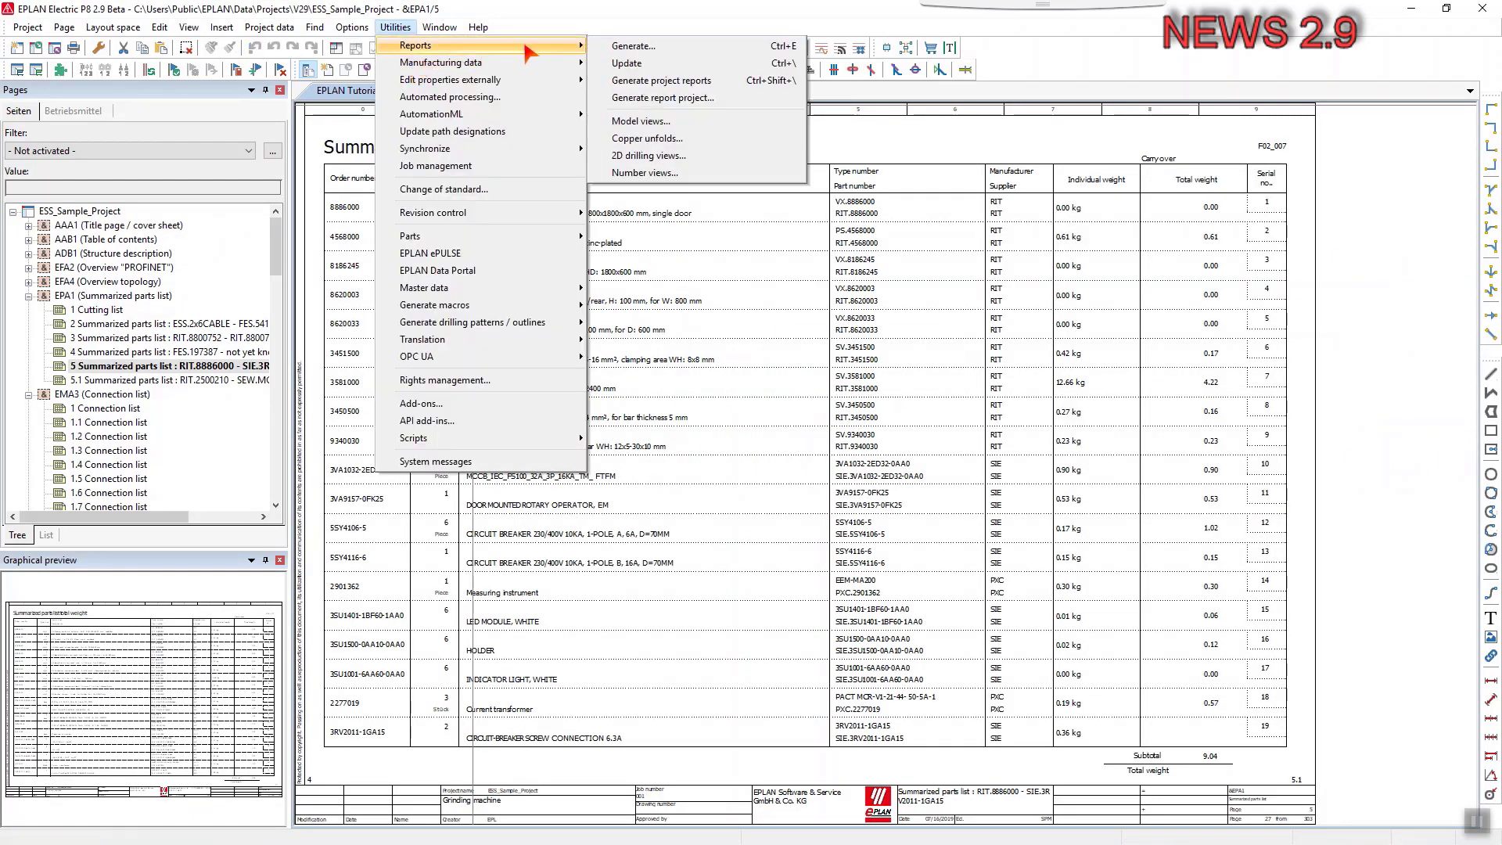
click(622, 47)
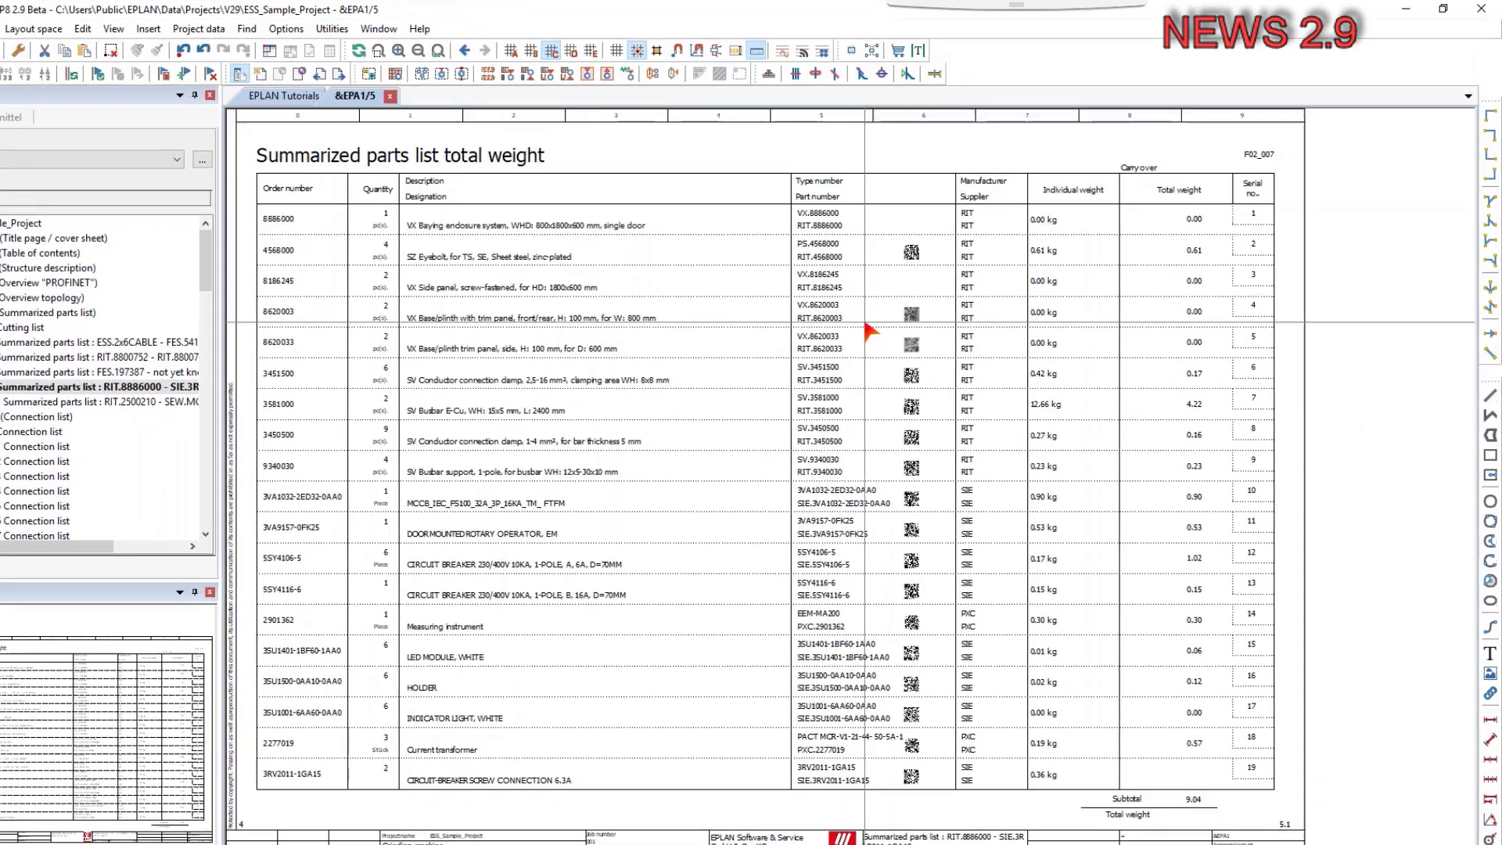